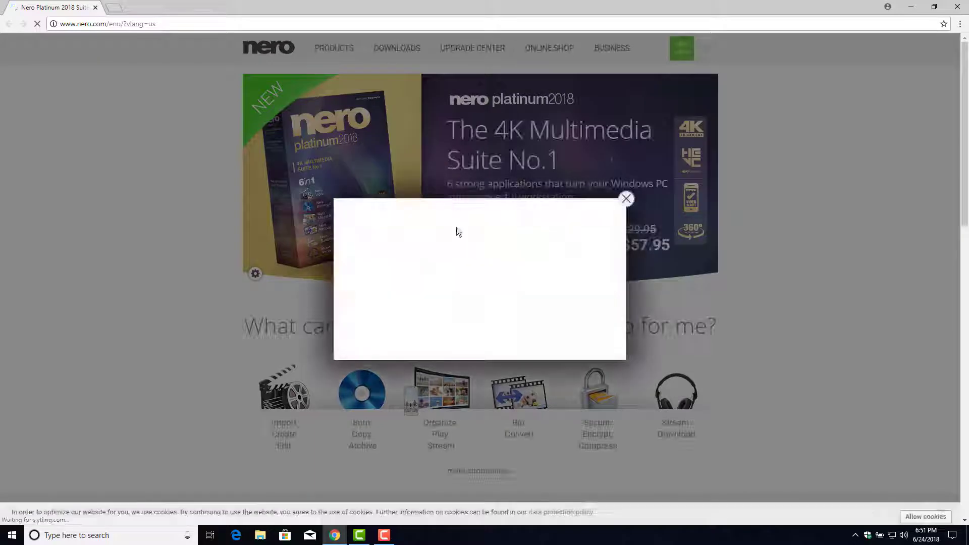
Review the web pages for Nero Platinum, CyberLink PowerDVD and Leawo Blu-ray Player, closing each when finished.
click(626, 198)
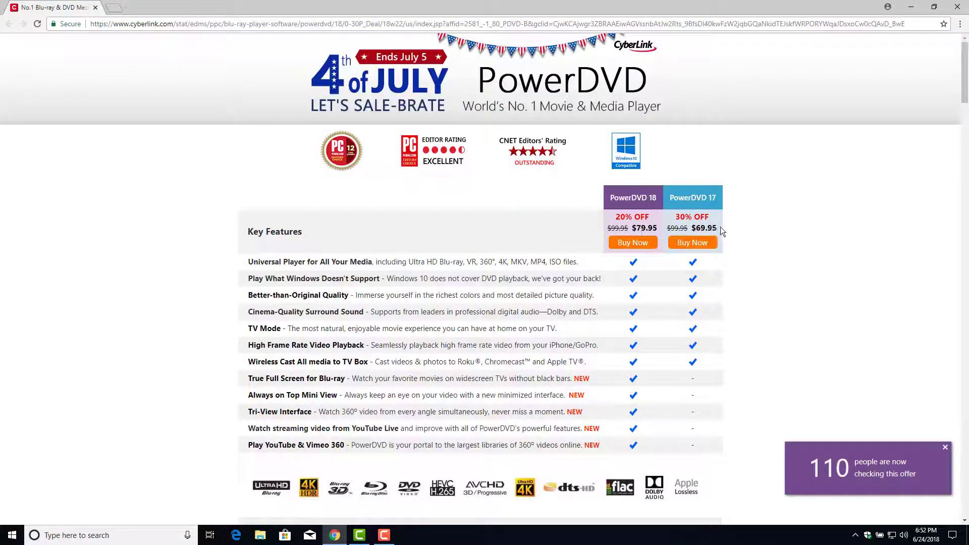
click(957, 6)
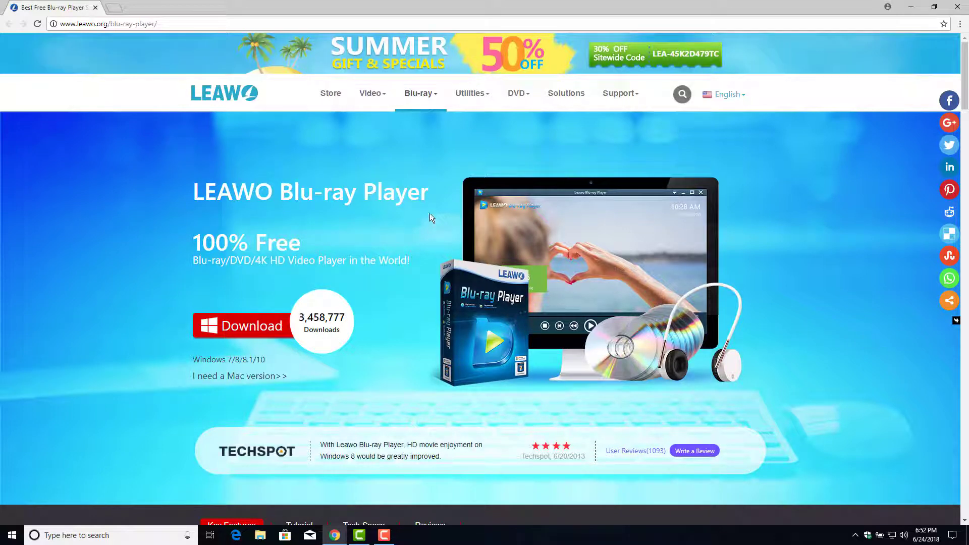
mouse_move(474, 106)
click(957, 7)
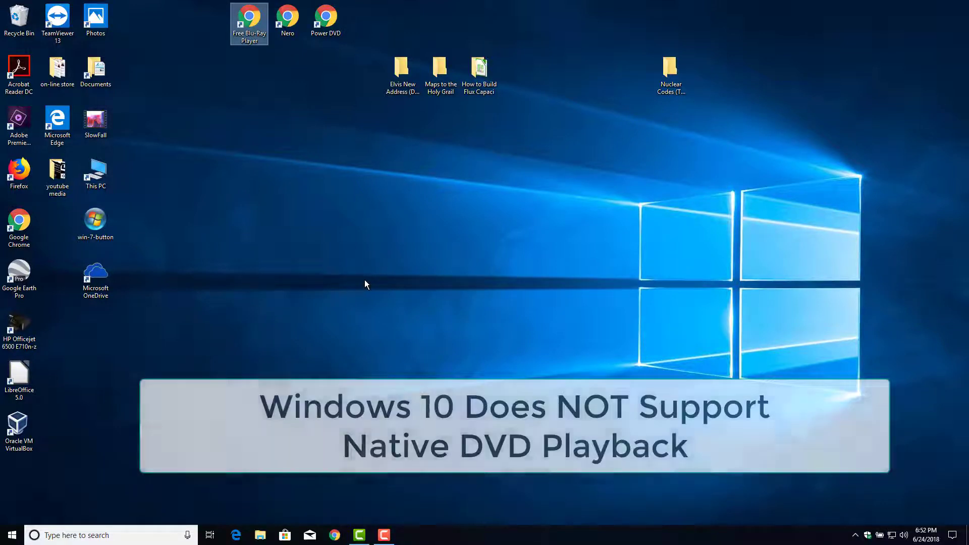
Search the Microsoft Store for "dvd", review the Windows DVD Player page, and close the Store.
click(285, 535)
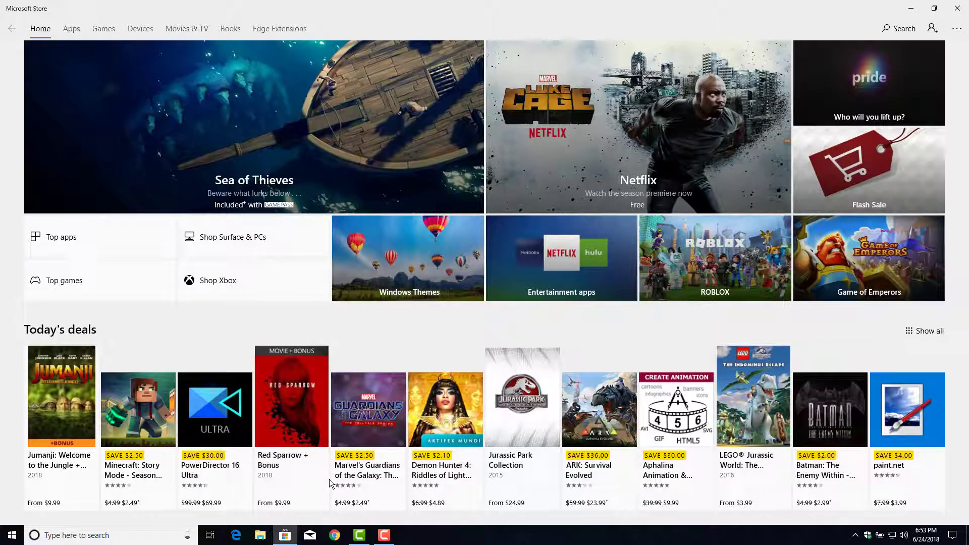
click(898, 29)
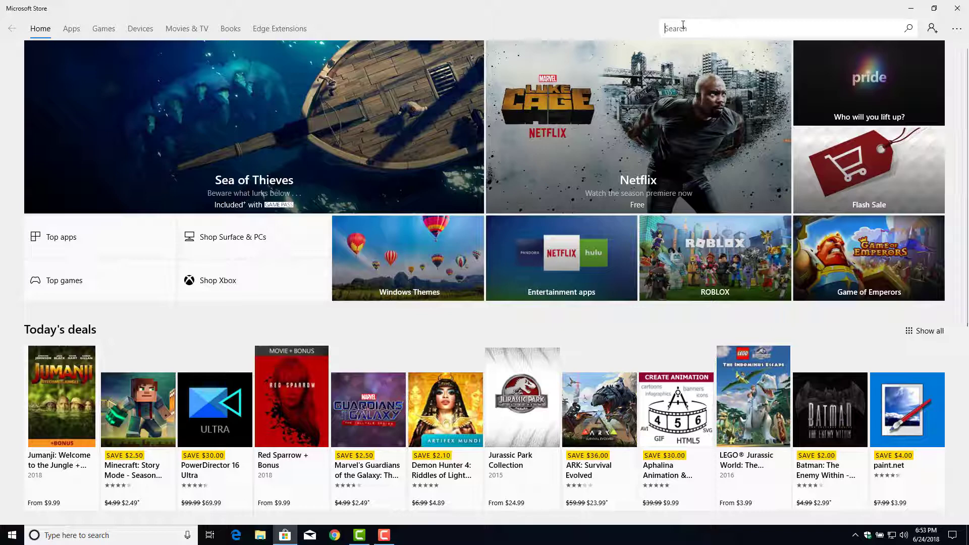
text(dvd)
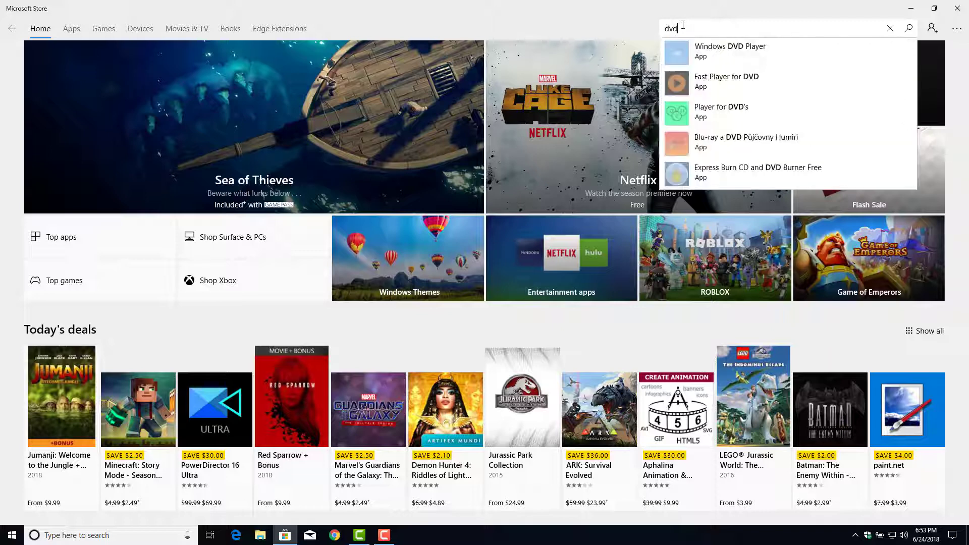
click(733, 55)
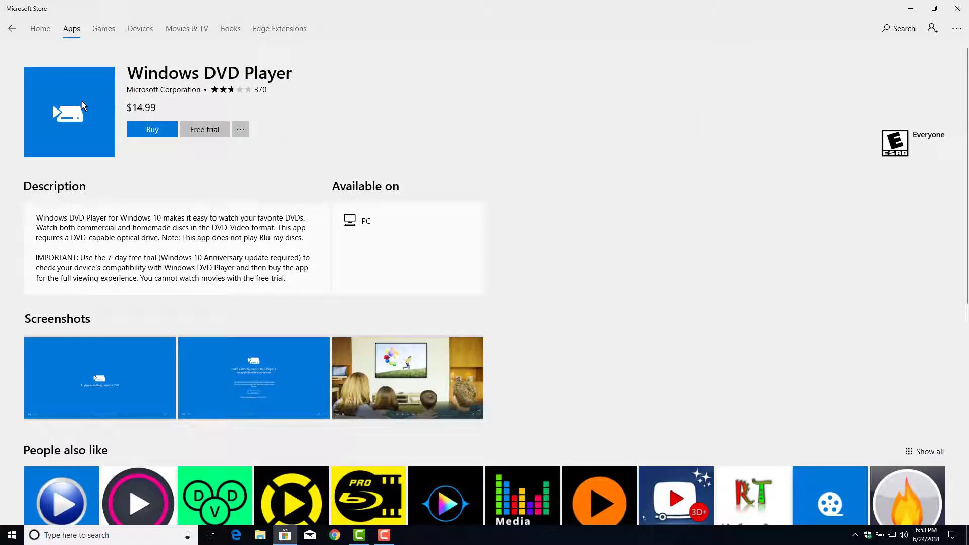
click(958, 9)
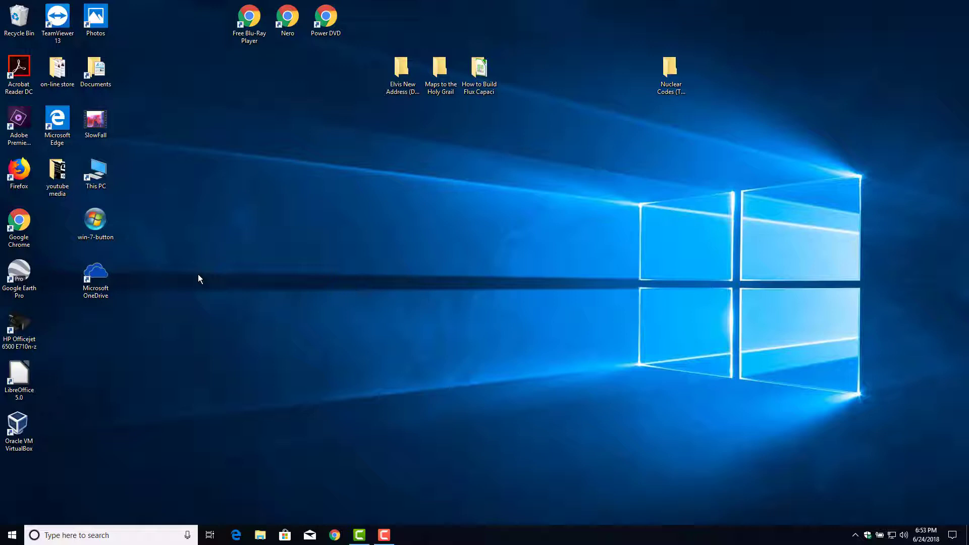
Launch Windows DVD Player from the installed apps, look at its playback window, and close it.
click(5, 531)
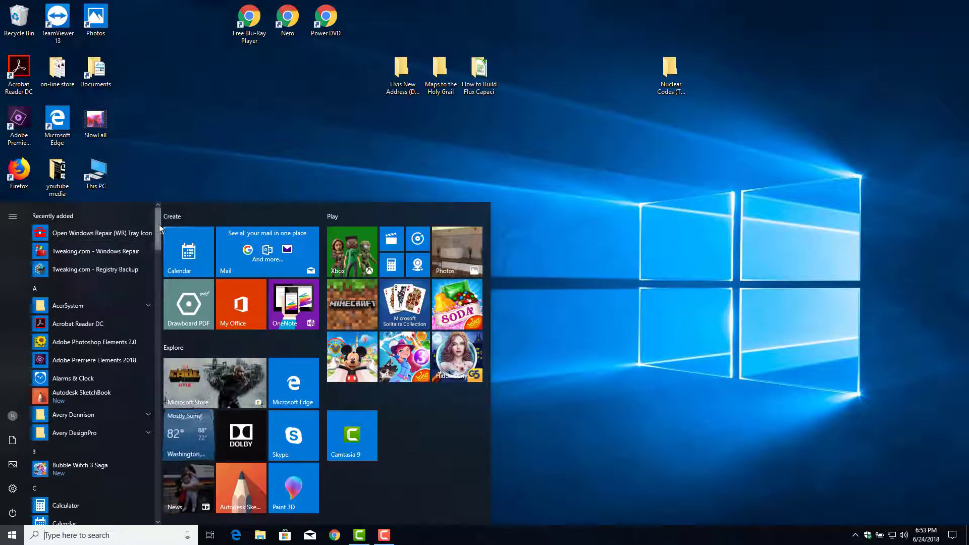
scroll(156, 267, down, 4)
drag(156, 268, 140, 459)
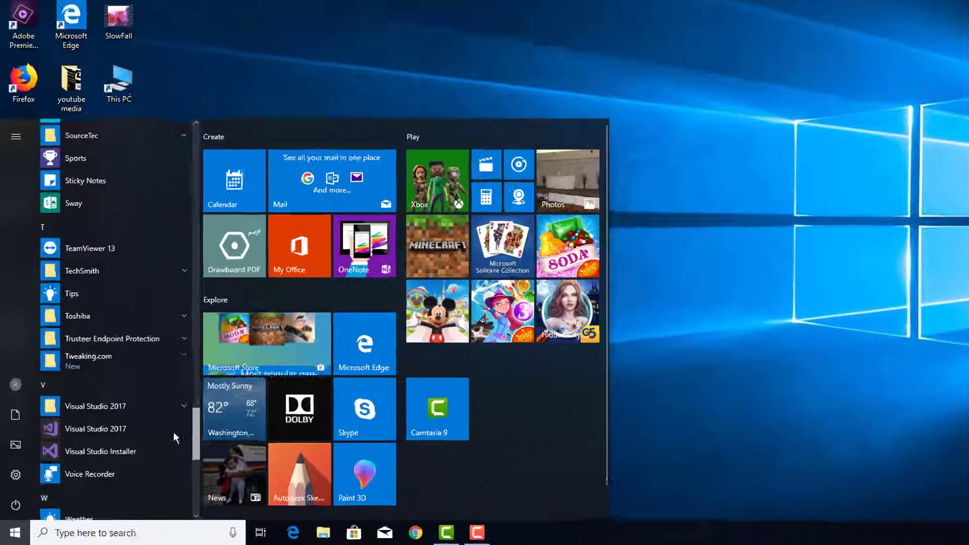
scroll(174, 437, down, 5)
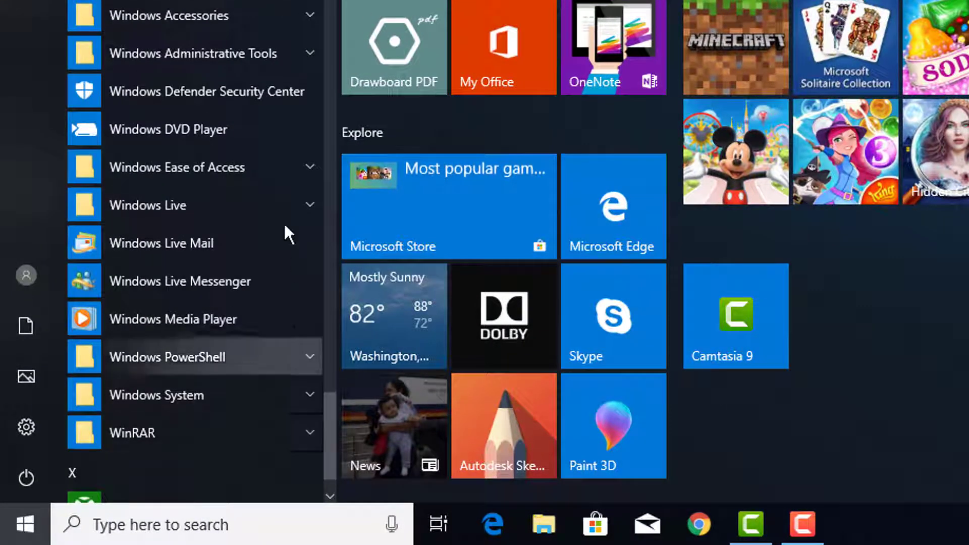
click(195, 132)
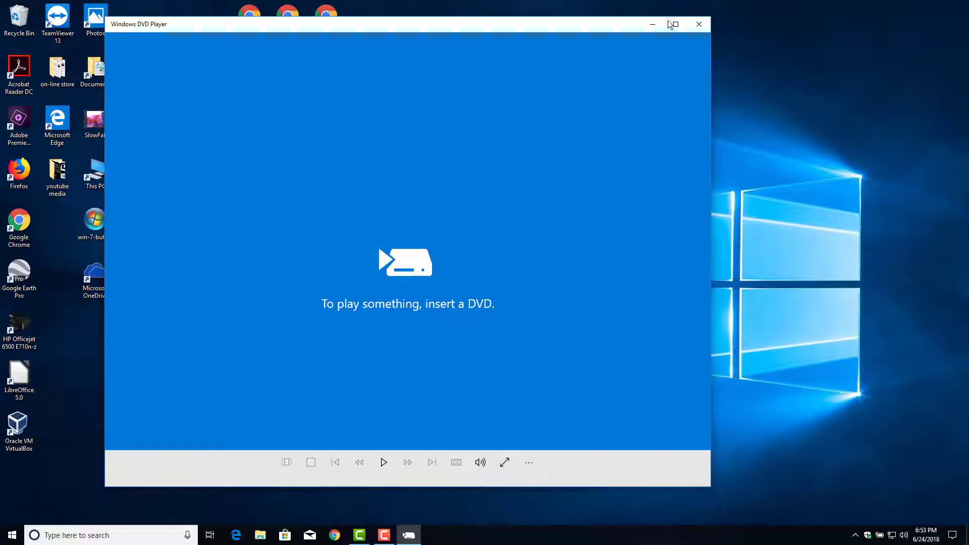
click(699, 24)
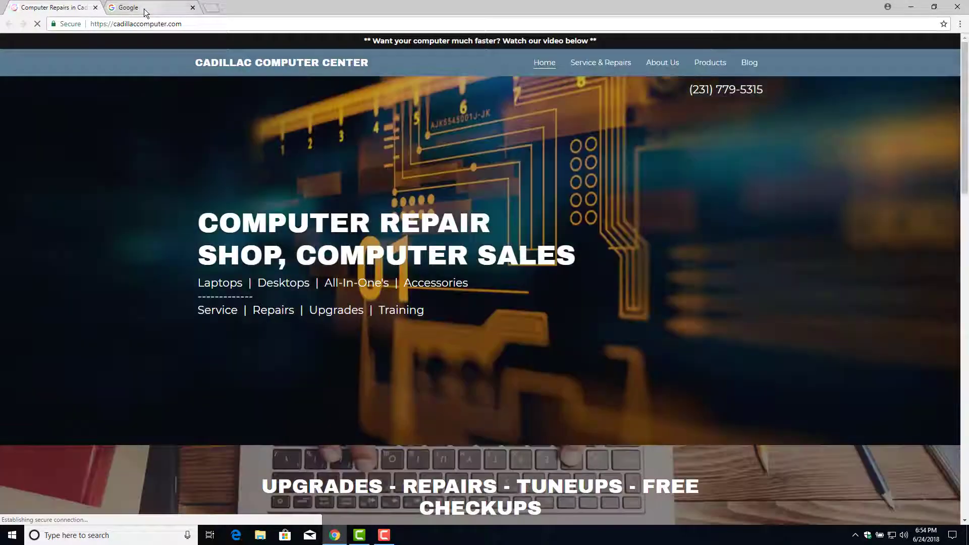
Search Google for "download vlc" and download VLC media player for Windows from the official VideoLAN site.
click(145, 10)
click(358, 199)
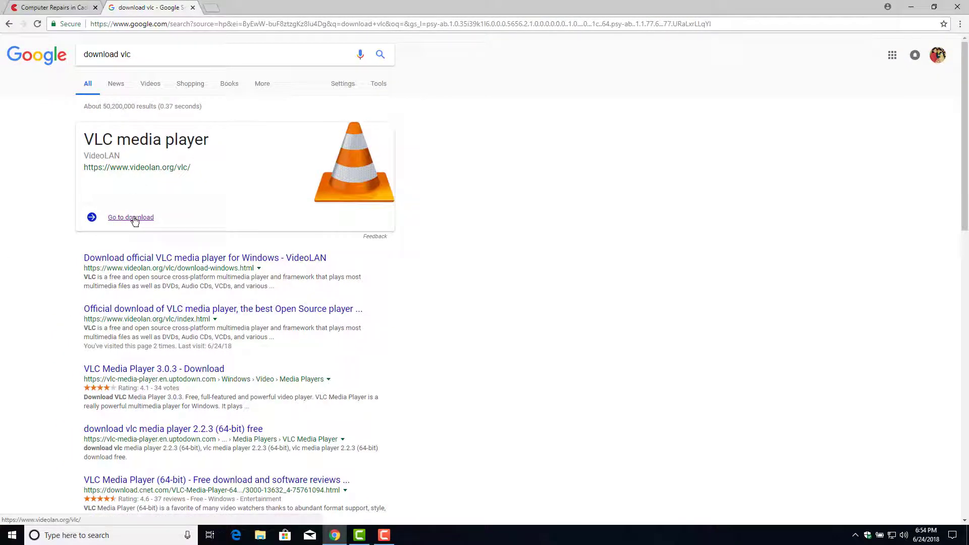
click(132, 218)
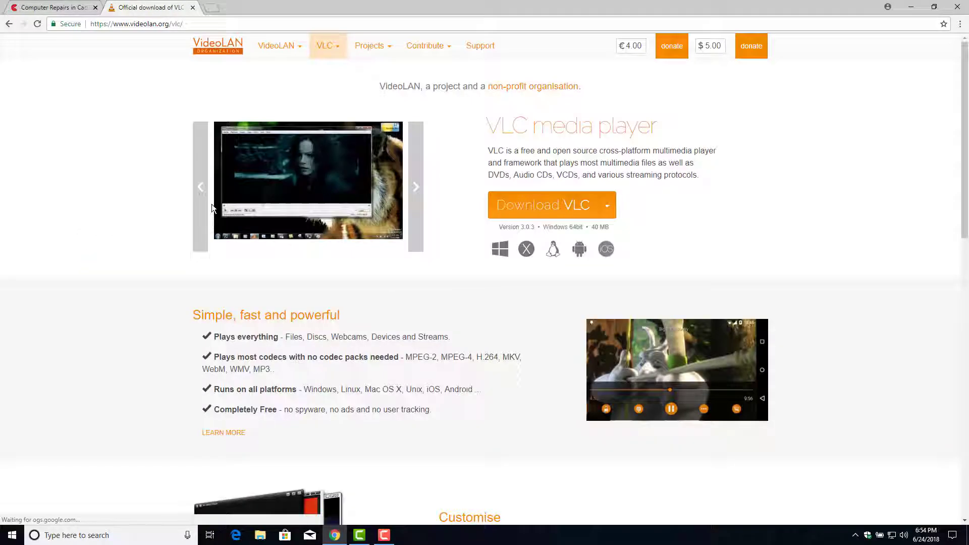
click(557, 209)
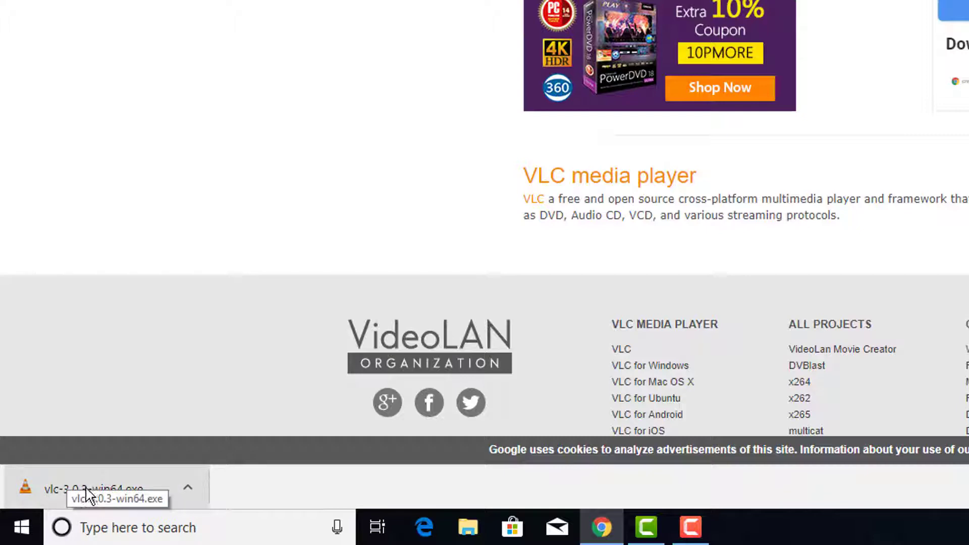
Run vlc-3.0.3-win64.exe and install VLC in English with the default components in C:\Program Files\VideoLAN\VLC.
click(85, 487)
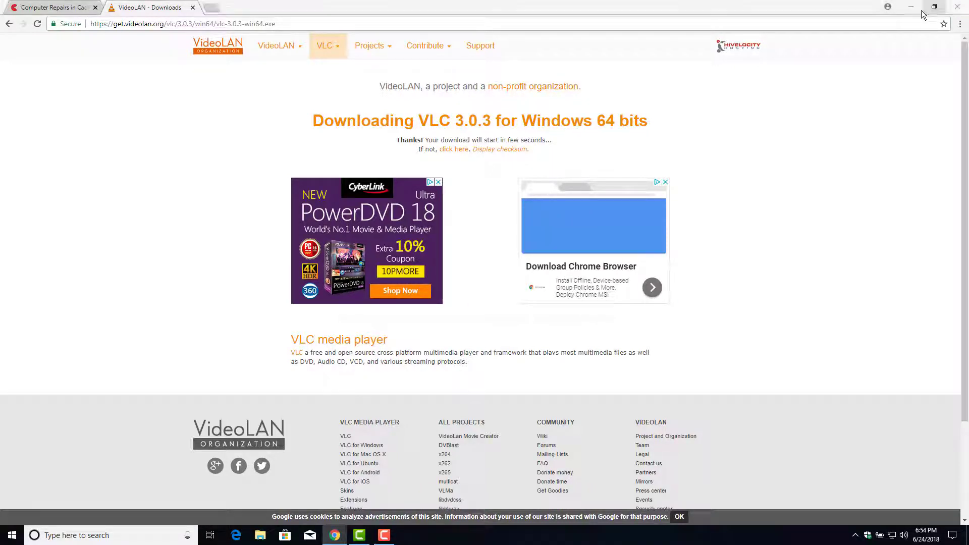
click(958, 7)
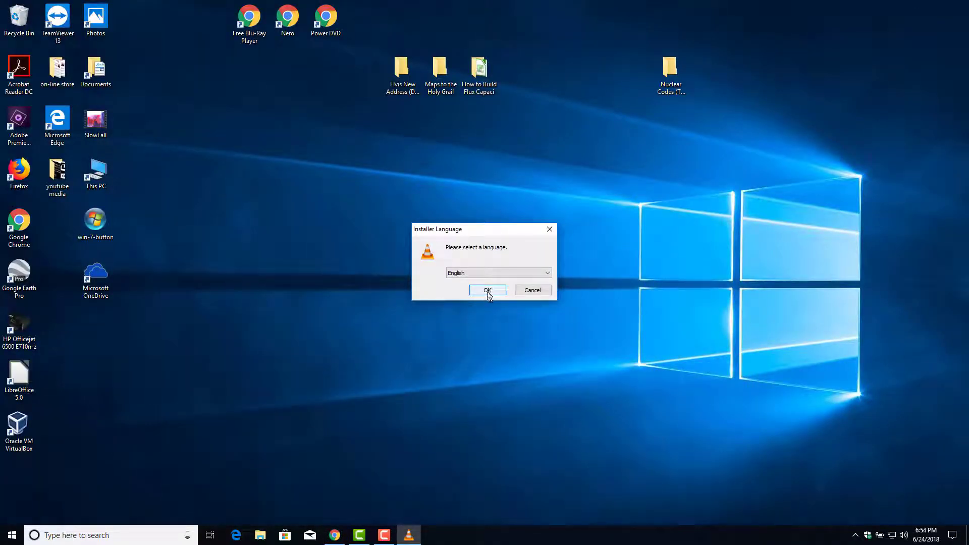
click(487, 290)
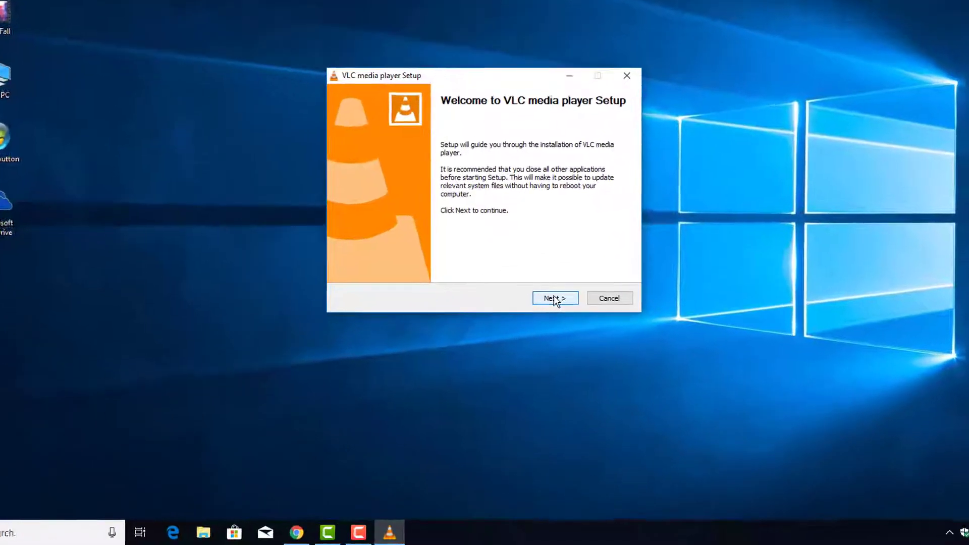
click(540, 348)
click(568, 269)
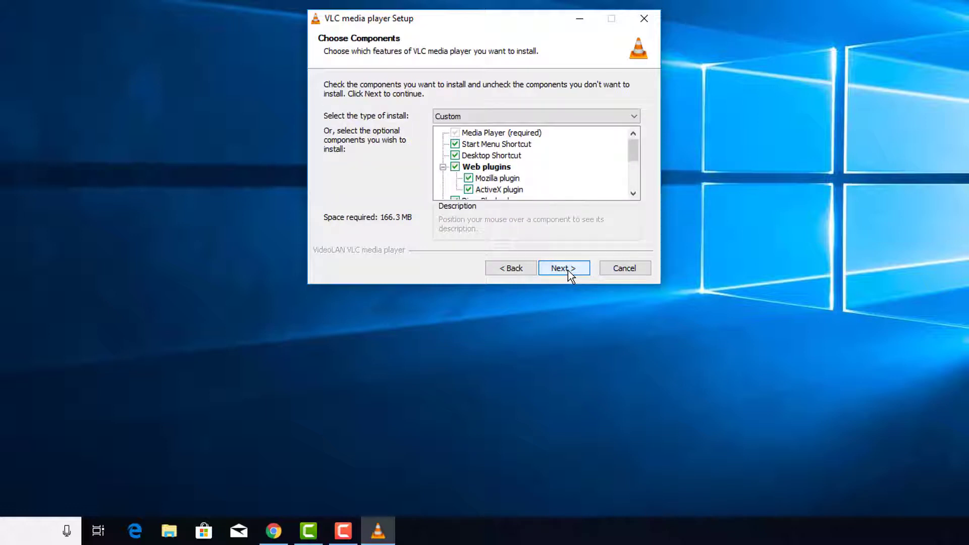
mouse_move(635, 144)
mouse_down()
mouse_move(635, 175)
mouse_move(634, 137)
mouse_up()
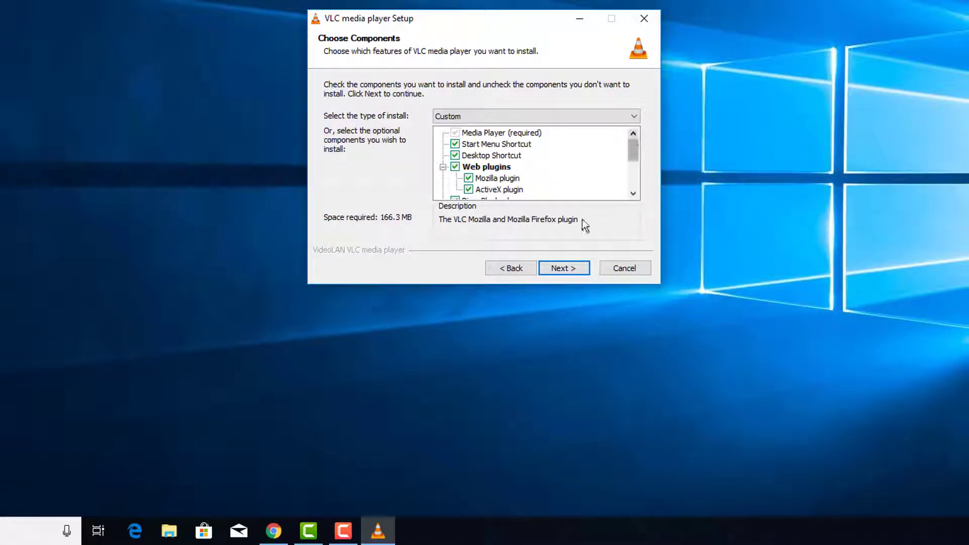
click(562, 270)
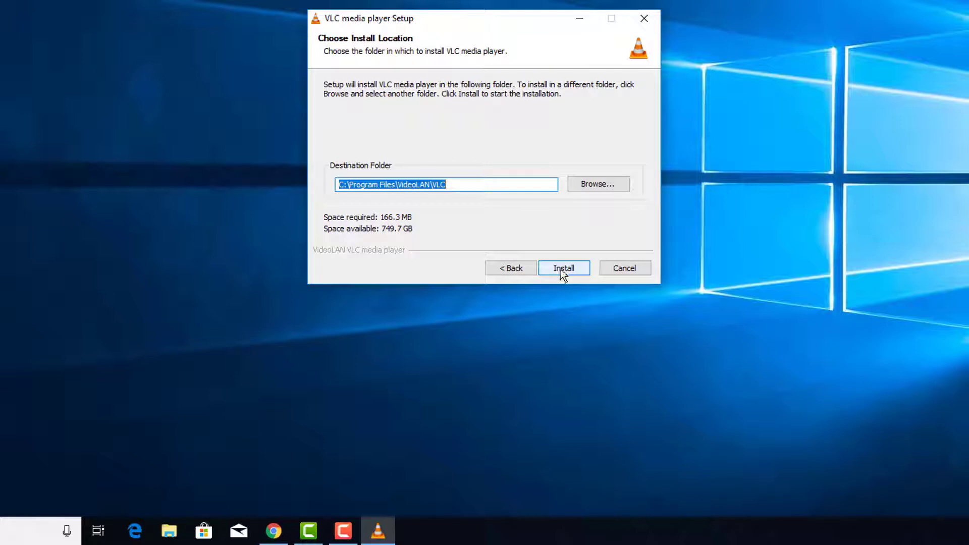
click(565, 268)
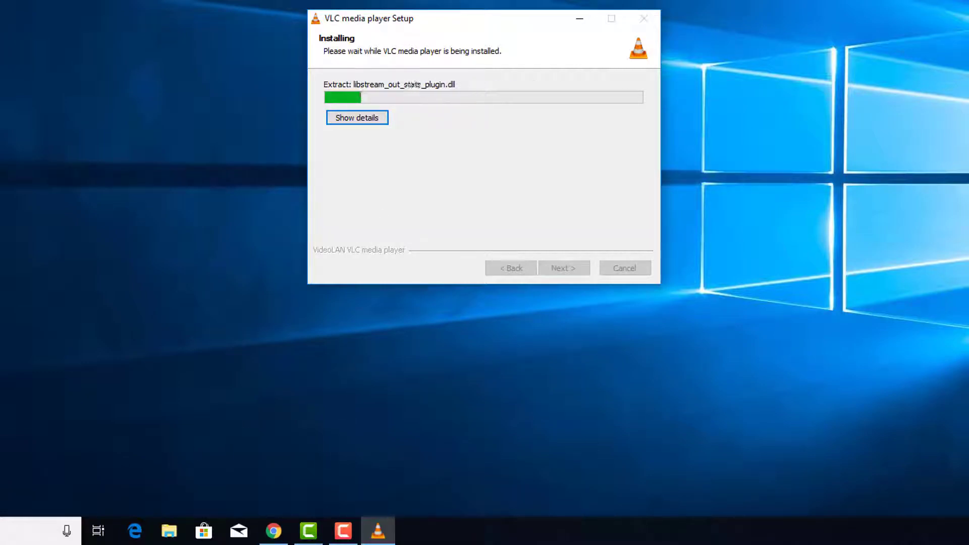
key(super)
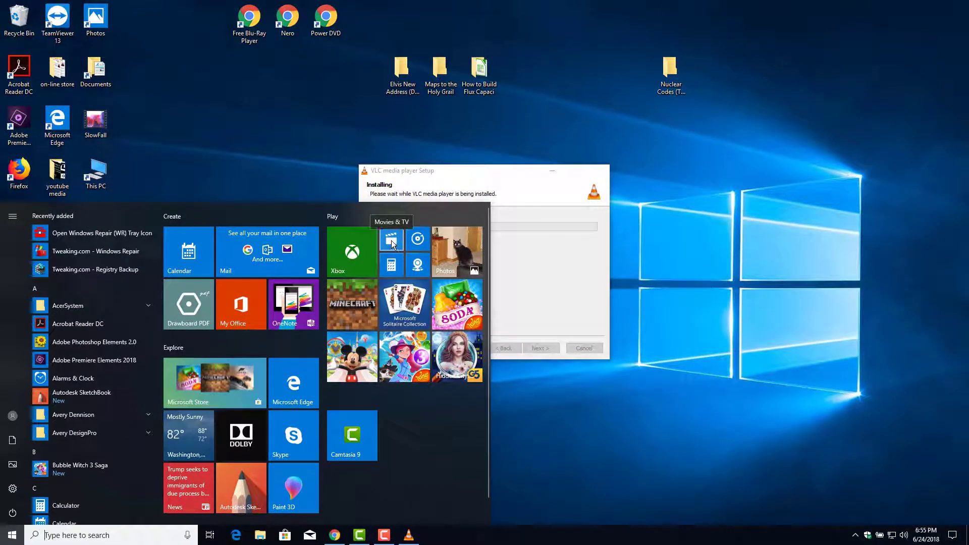
click(503, 174)
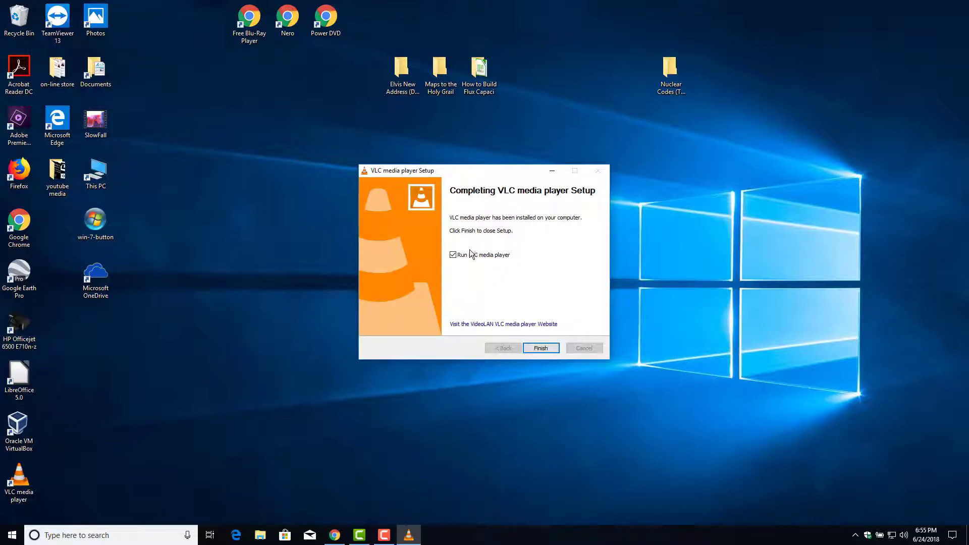
Finish the VLC setup with Run VLC media player enabled, and close the player once it has launched.
click(541, 349)
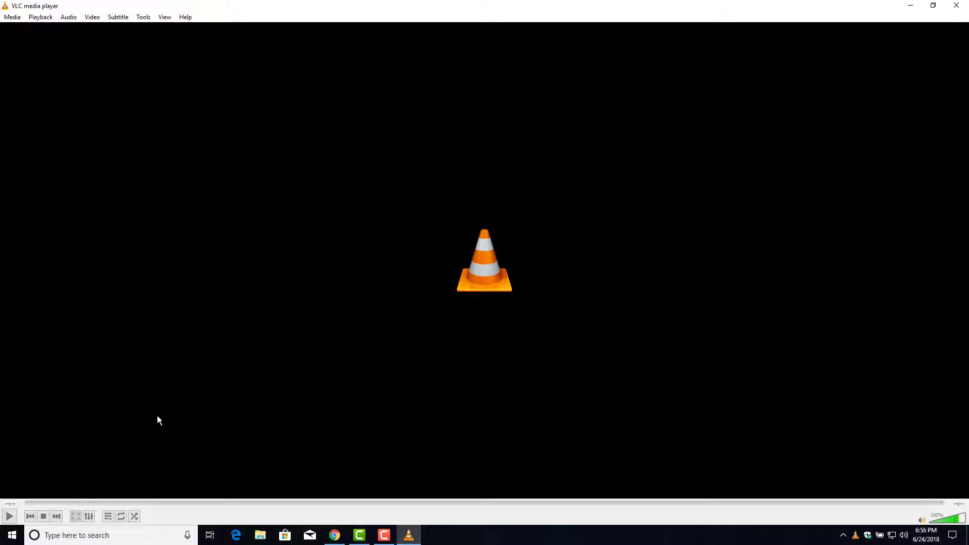
click(957, 6)
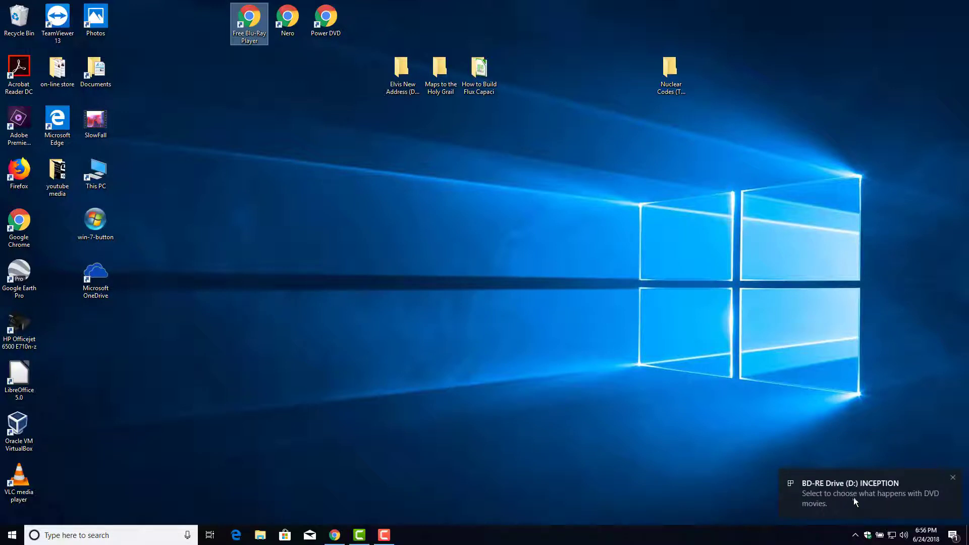
From the INCEPTION disc notification, set DVD movies to play with VLC media player, and close the player.
click(834, 494)
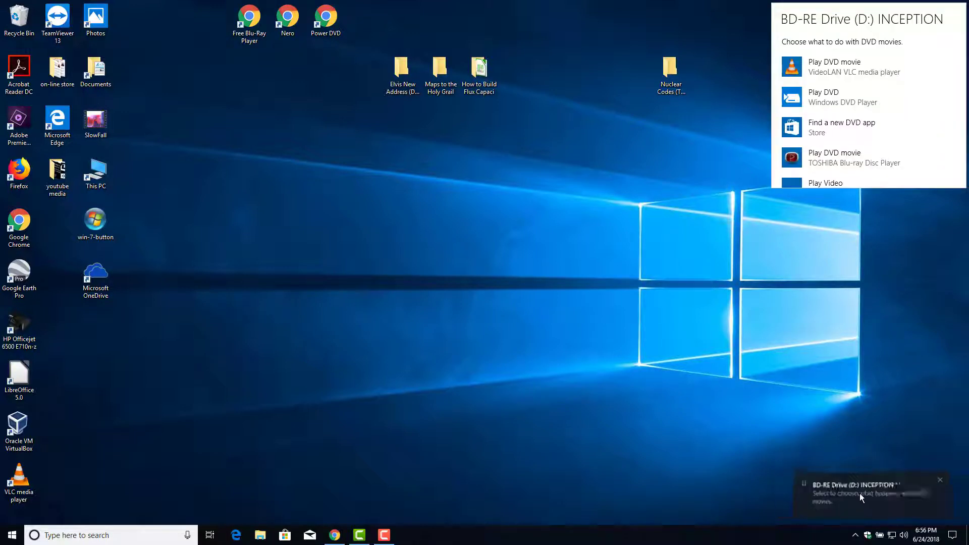
click(832, 65)
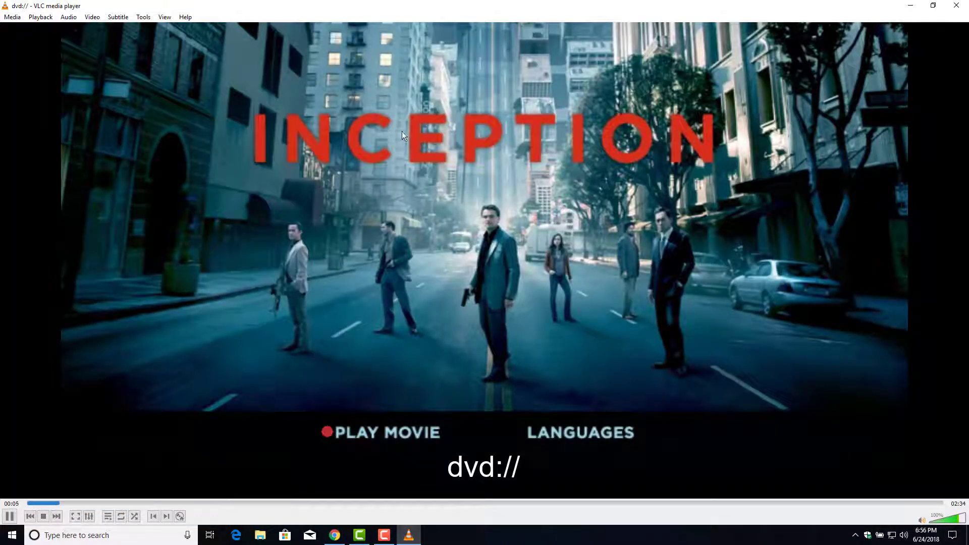
click(957, 6)
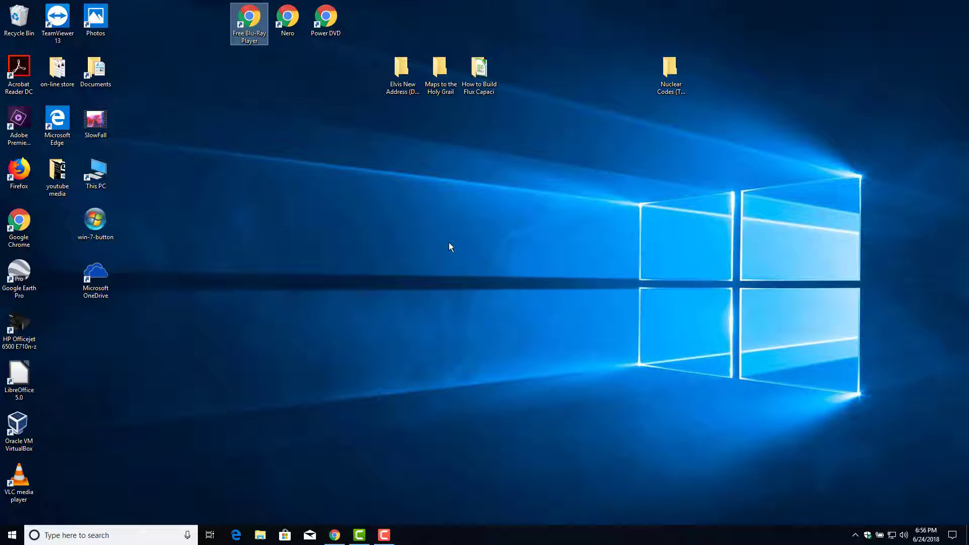
Review the full list of DVD movie actions for the inserted disc, play it in VLC again, and close it.
click(864, 498)
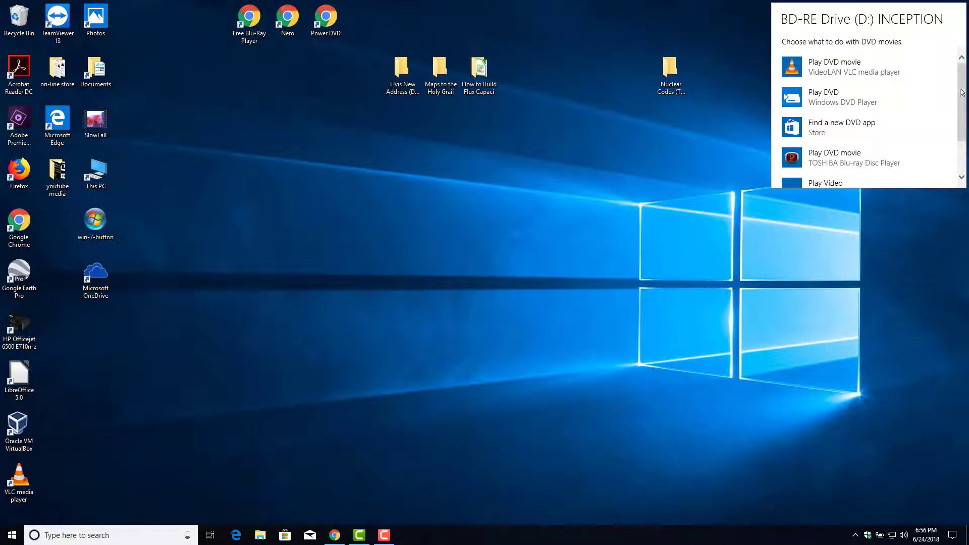
scroll(962, 101, down, 2)
scroll(844, 75, up, 2)
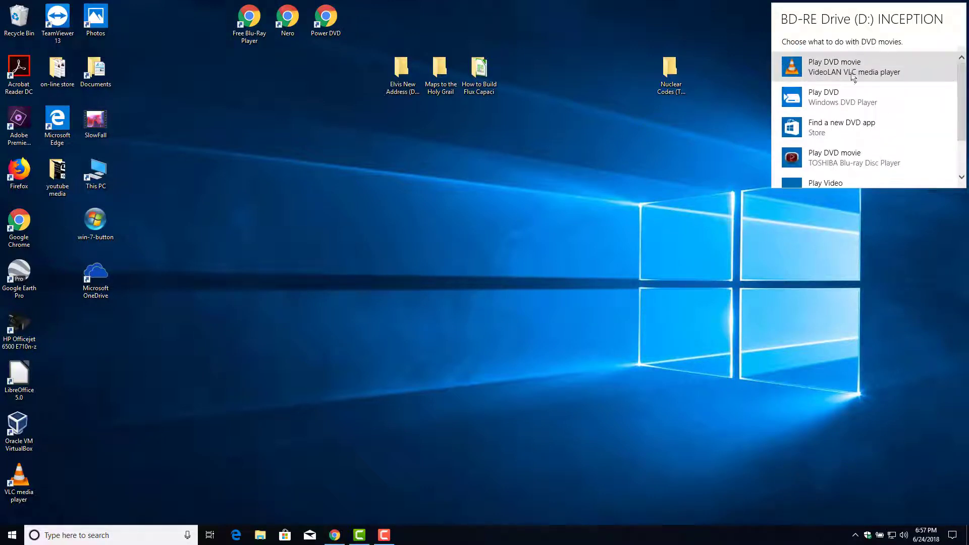
click(824, 75)
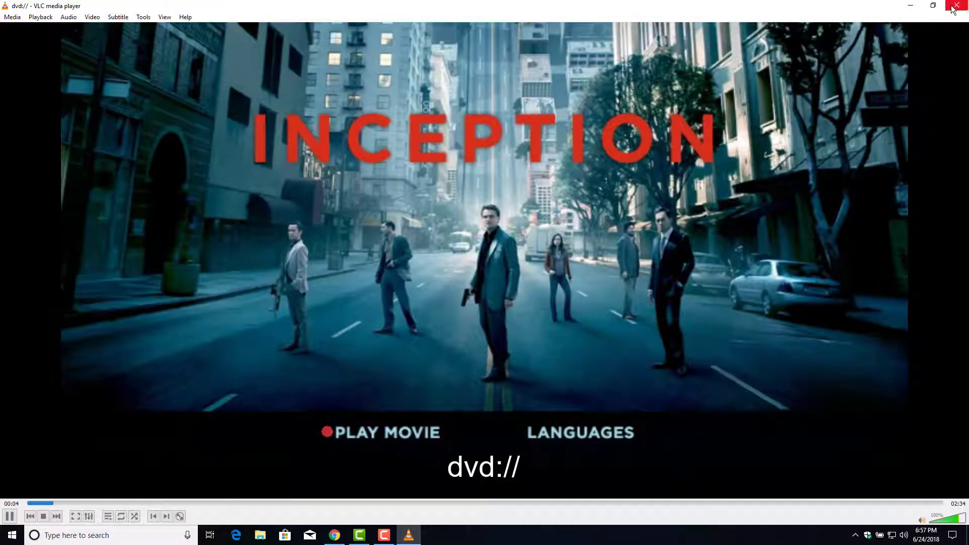
click(953, 9)
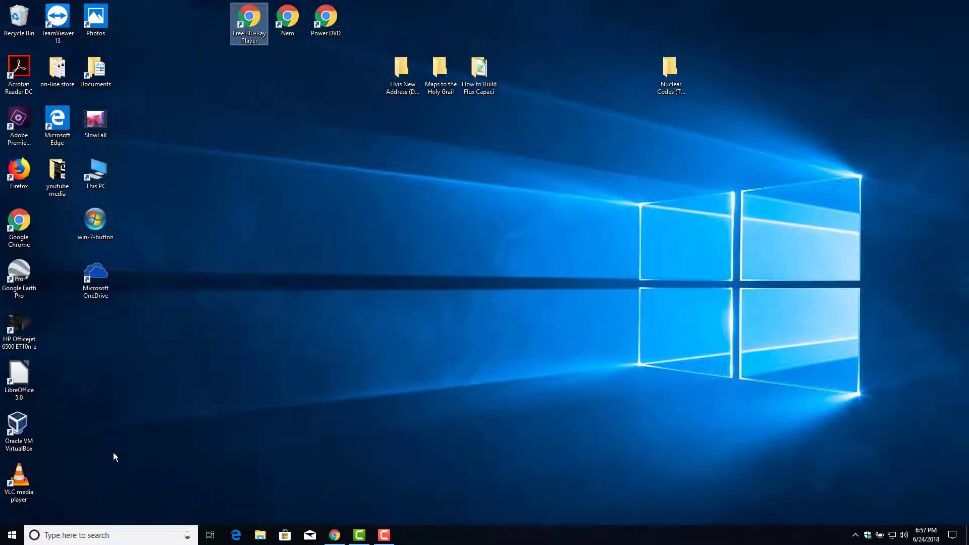
Run the "control panel" command and open the AutoPlay settings for media and devices.
right_click(7, 536)
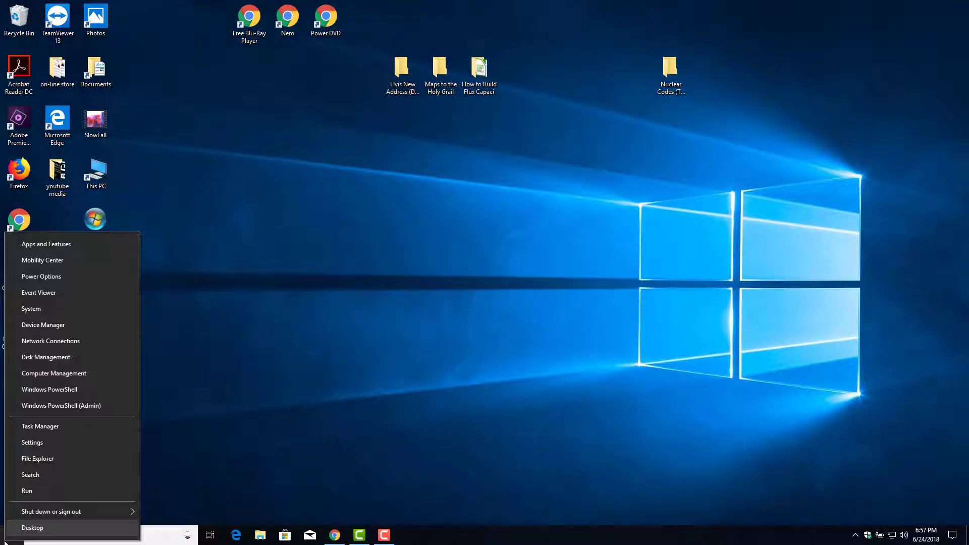
click(38, 494)
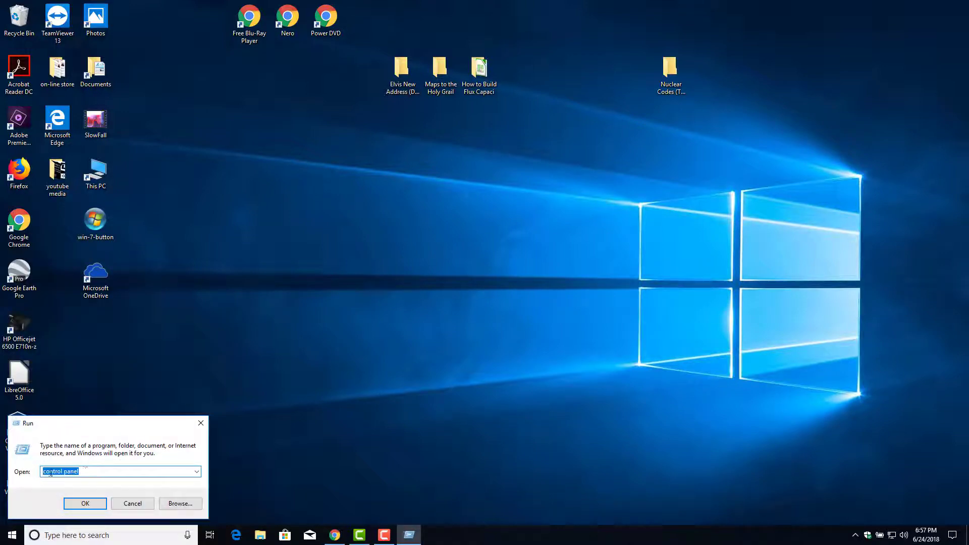
click(84, 503)
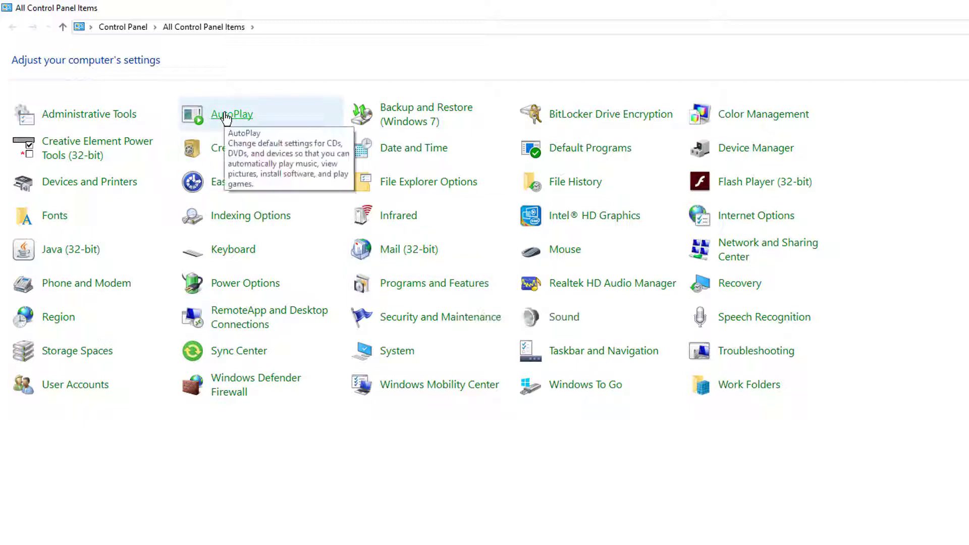
click(270, 128)
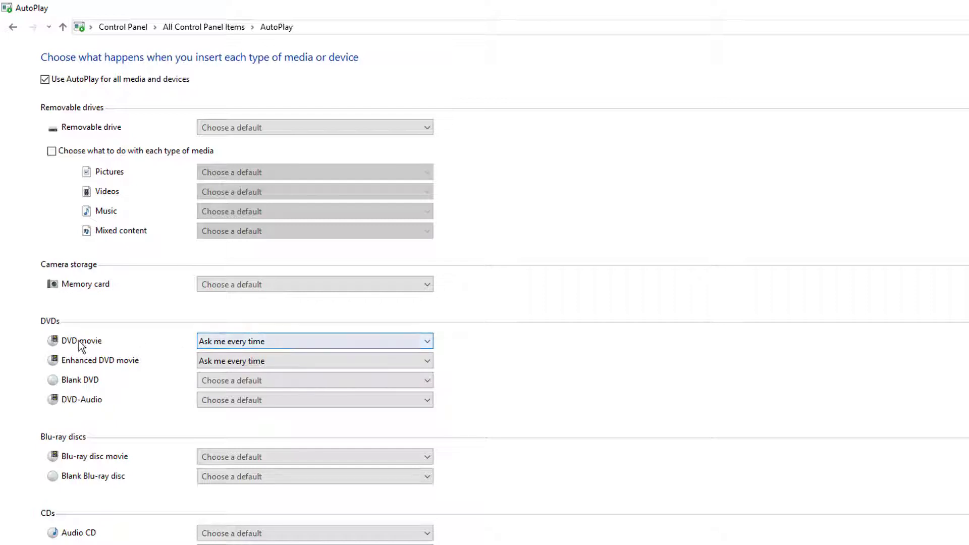
Set the AutoPlay defaults for DVD movie and Enhanced DVD movie to Play DVD movie (VideoLAN VLC media player), and close Control Panel.
click(269, 345)
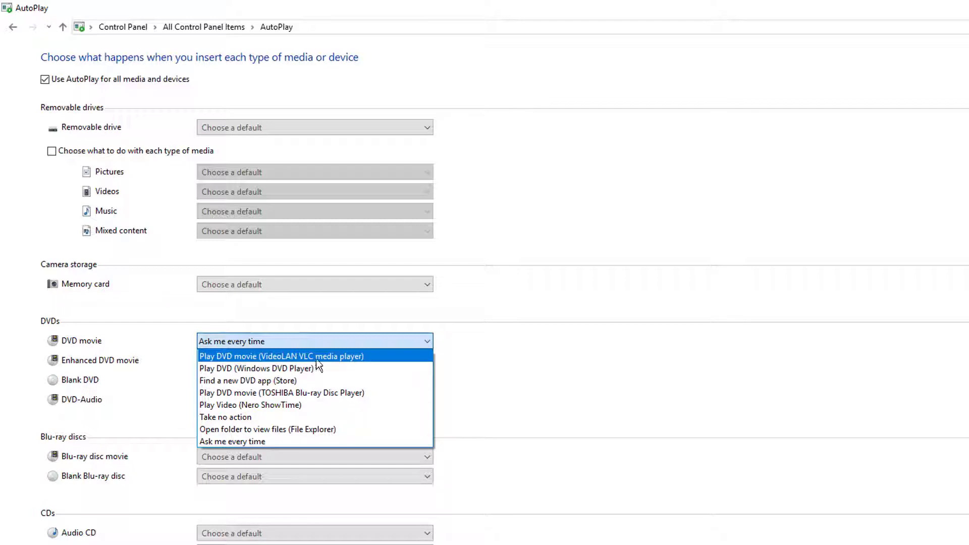
click(295, 356)
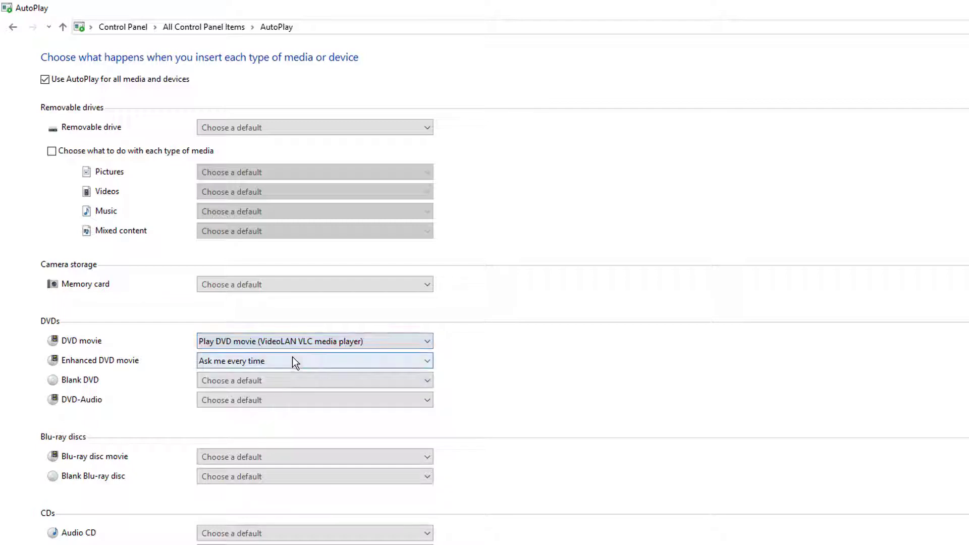
click(222, 359)
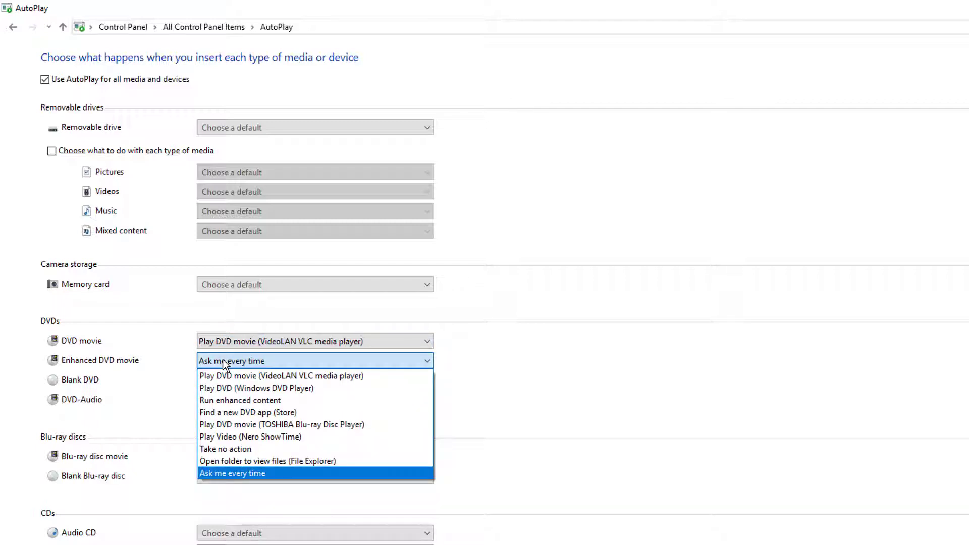
click(255, 377)
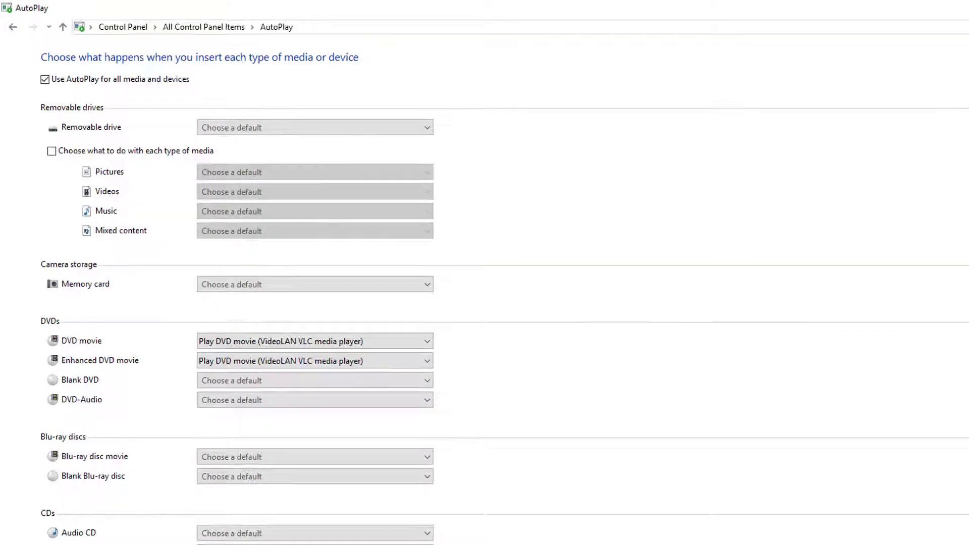
key(alt+Left)
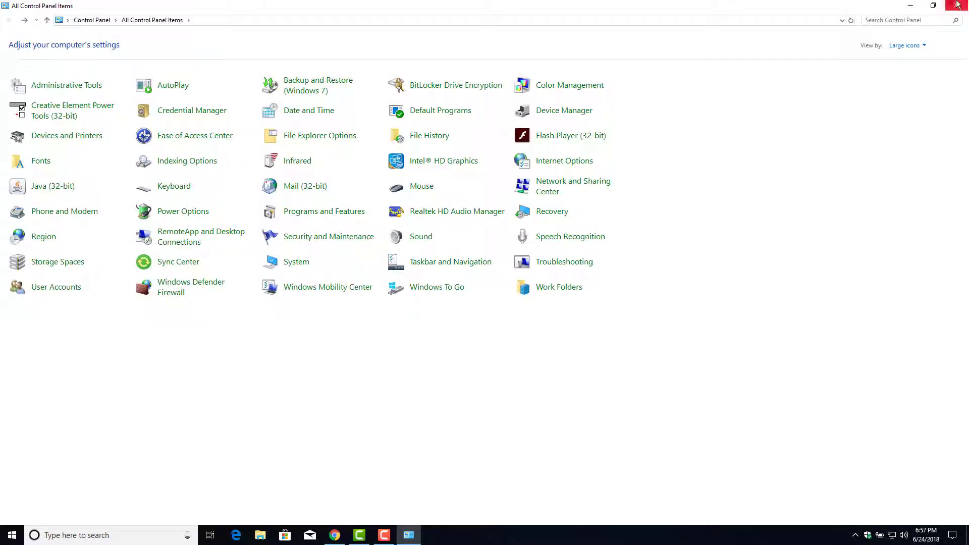
click(956, 5)
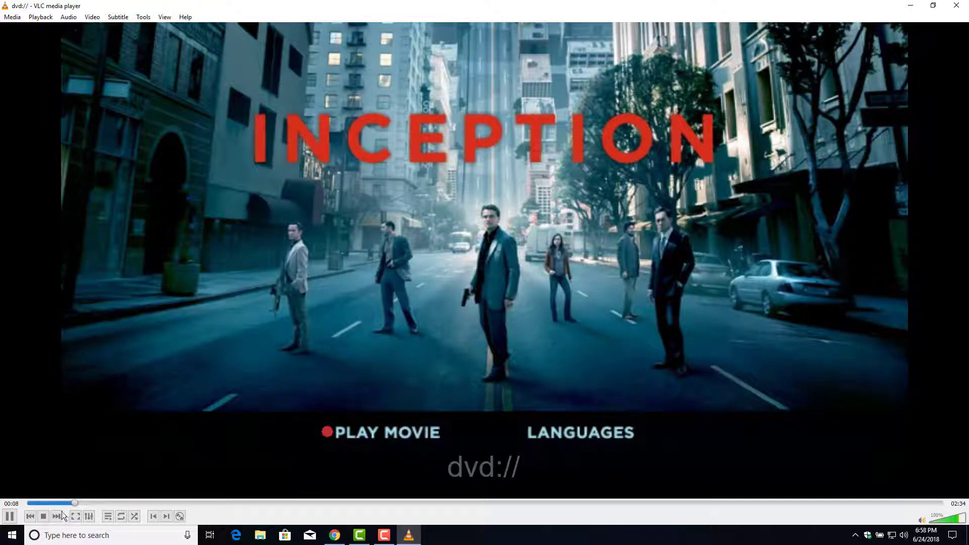
View the INCEPTION disc menu playing in VLC media player and close the player.
click(135, 516)
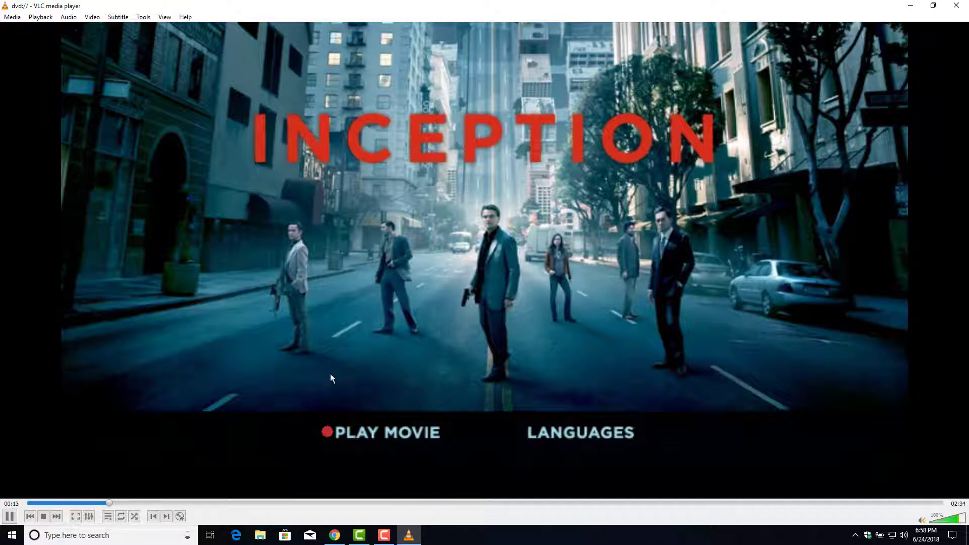
click(961, 6)
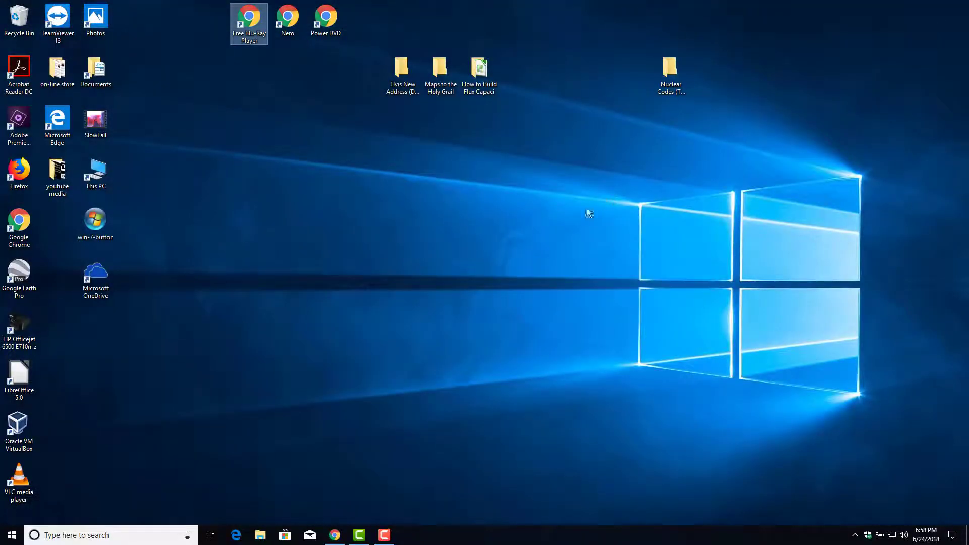